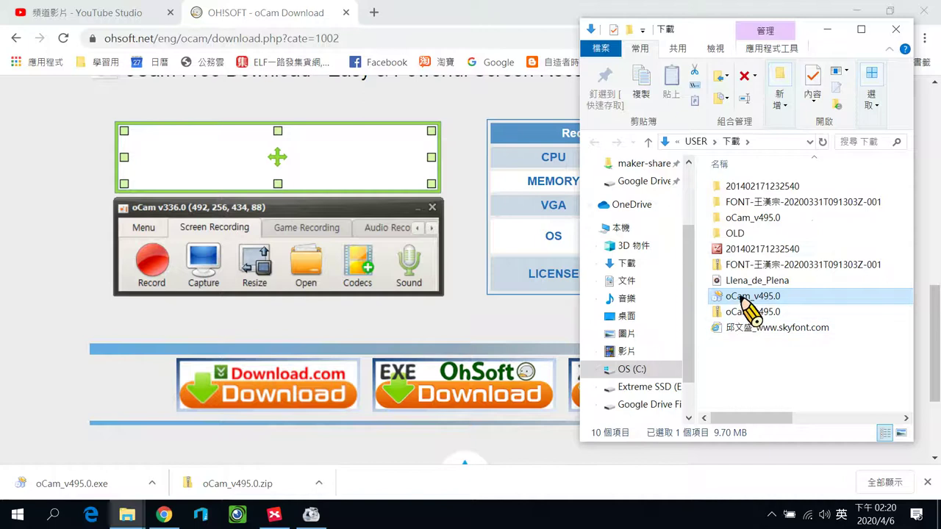
Install oCam_v495.0 from the Downloads folder with 繁體中文 as the setup language, accepting the license agreement and closing the folder window.
double_click(743, 300)
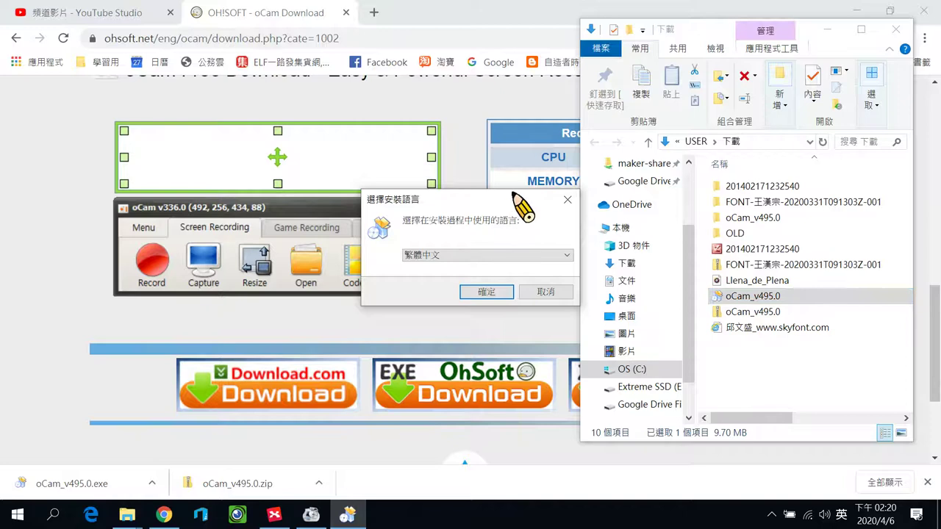
left_click(896, 30)
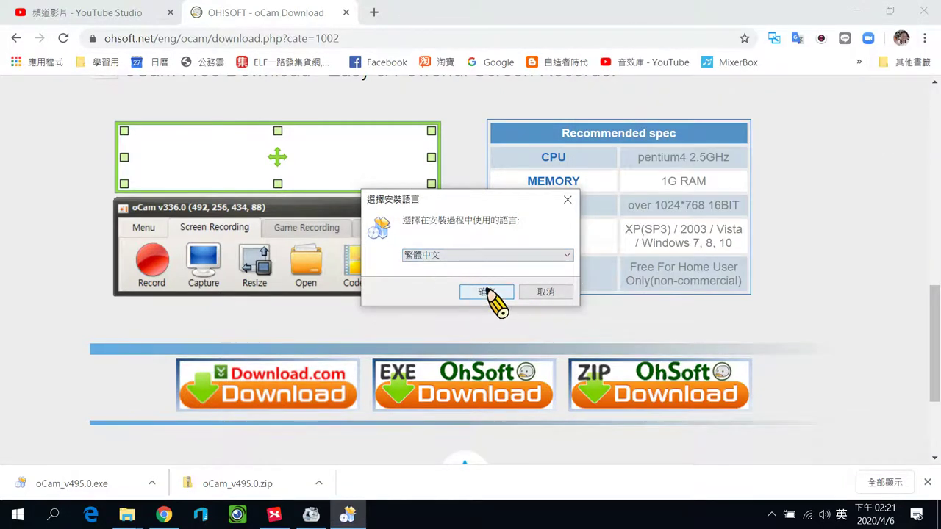
left_click(488, 291)
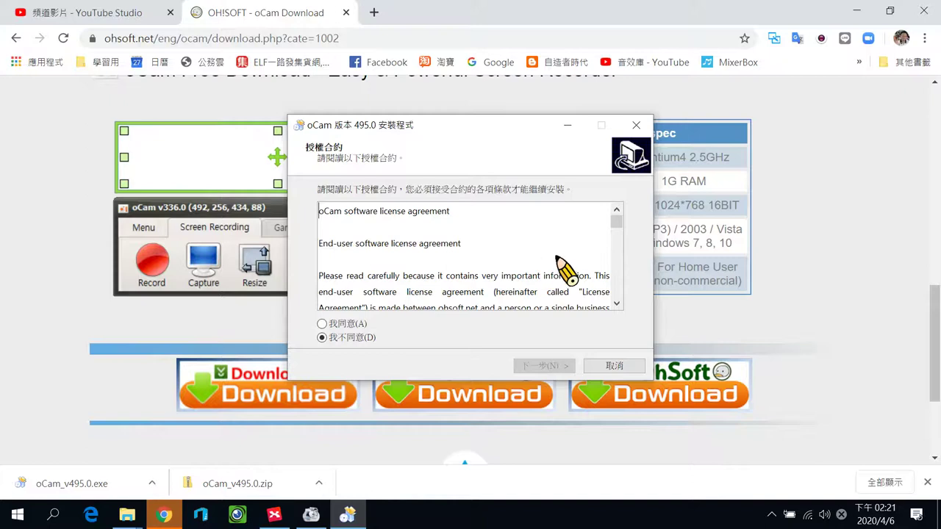
left_click_drag(616, 228, 615, 247)
left_click(322, 323)
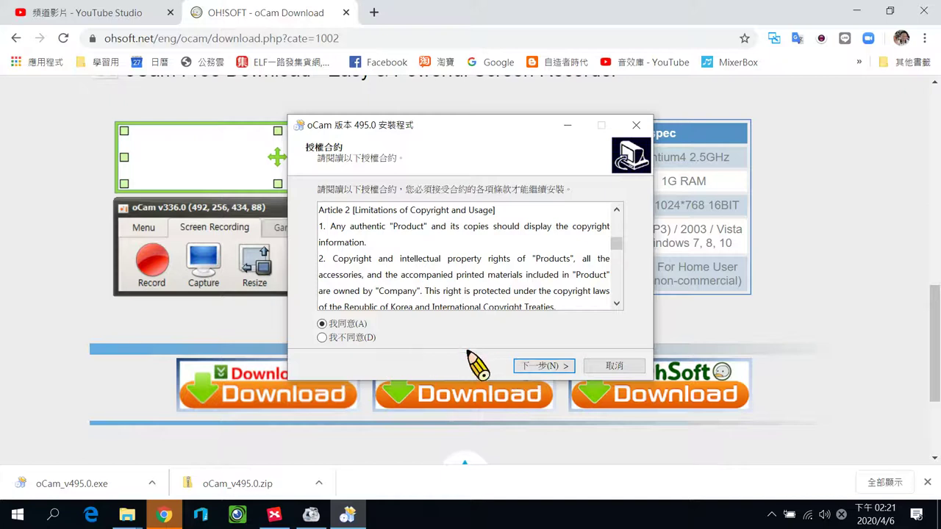
left_click(535, 365)
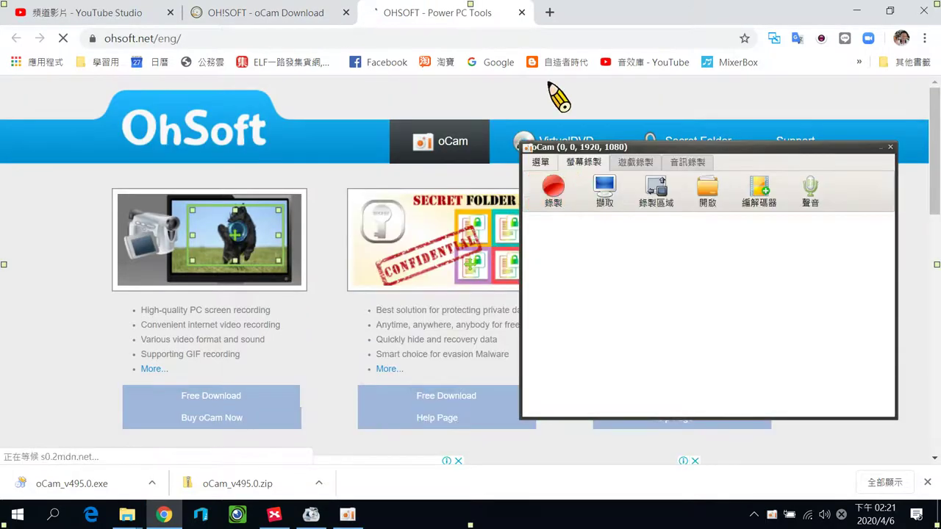
Close the OhSoft homepage, minimize the browser and move the oCam window higher on the desktop.
left_click(521, 13)
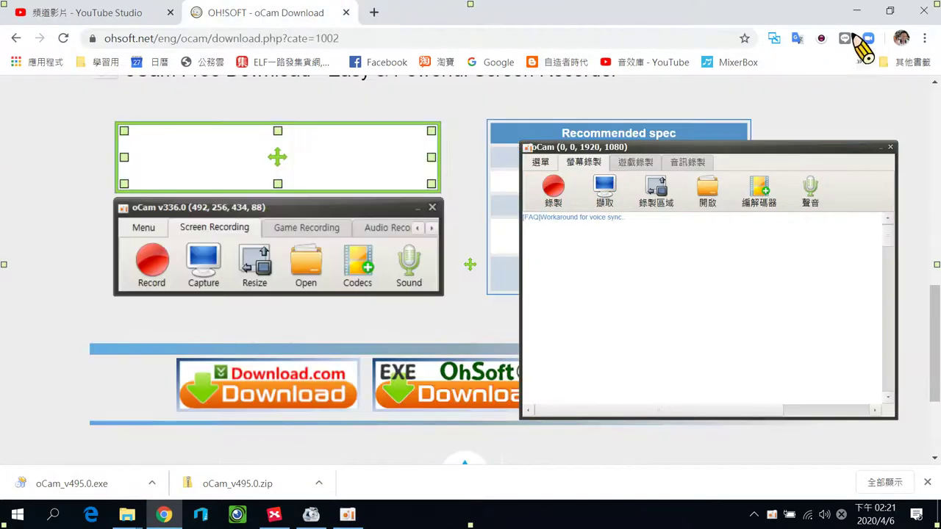
left_click(856, 12)
left_click_drag(716, 147, 691, 79)
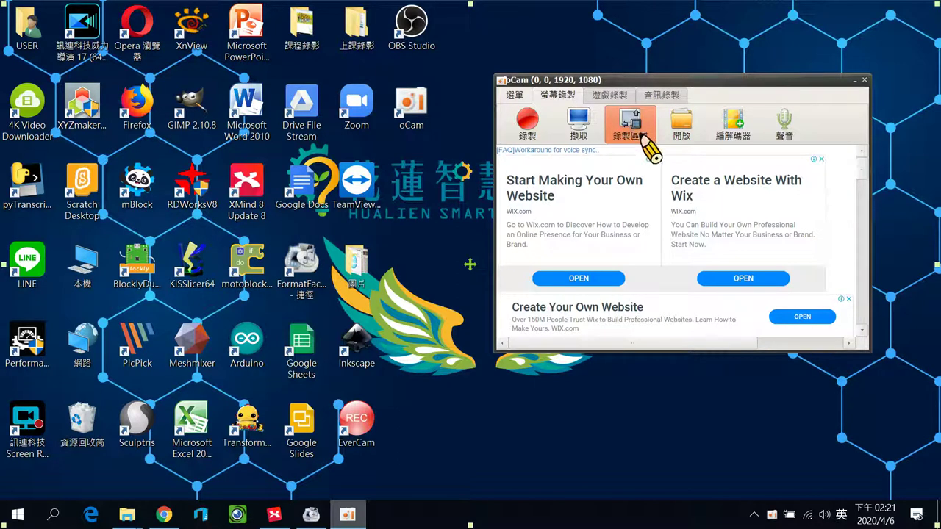
Set the recording area to full screen and choose the 2- USB 音效裝置 microphone as the sound input.
left_click(631, 126)
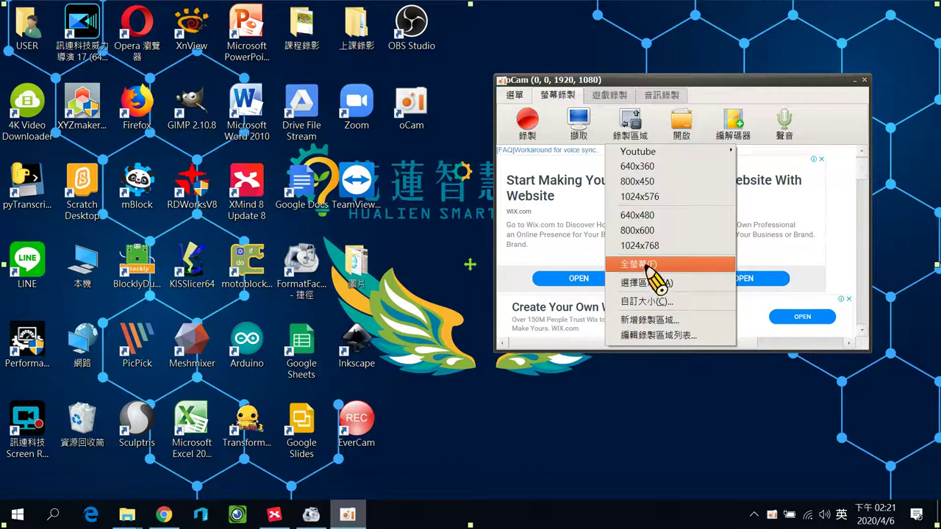
left_click(646, 266)
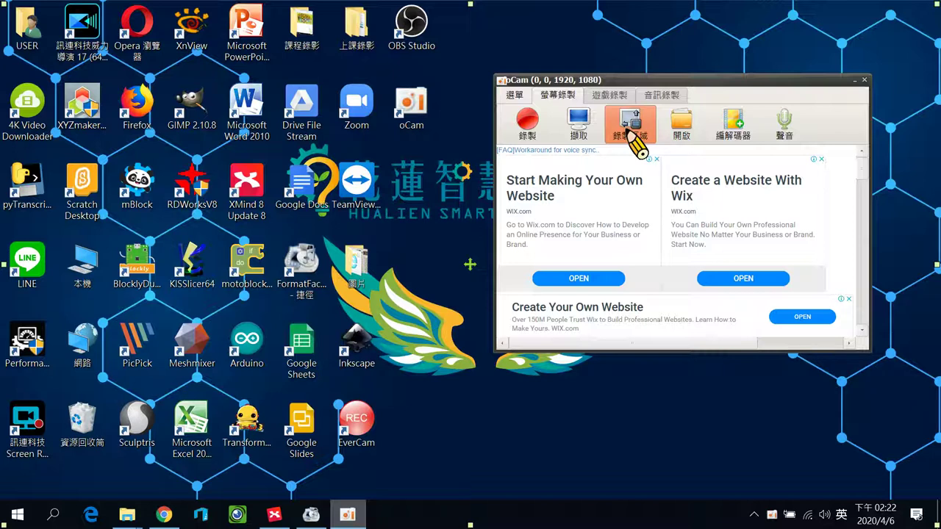
left_click(803, 139)
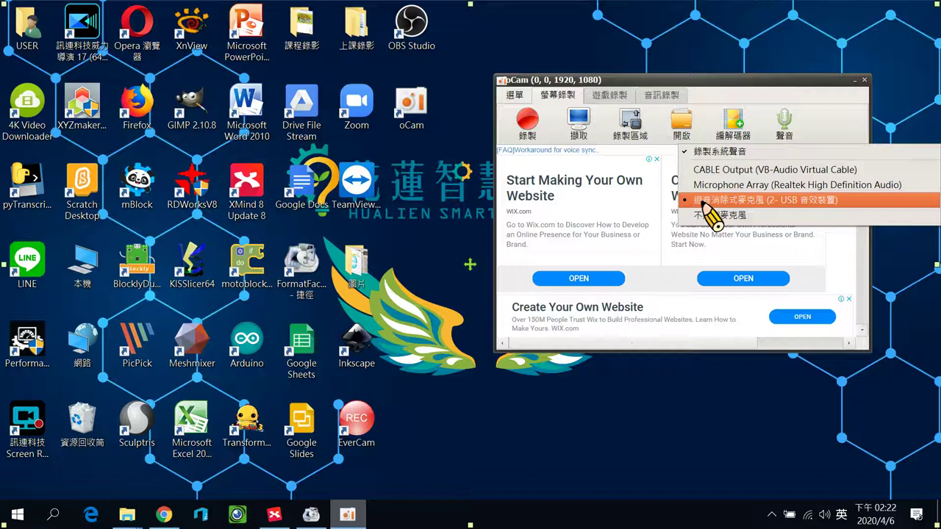
left_click(706, 206)
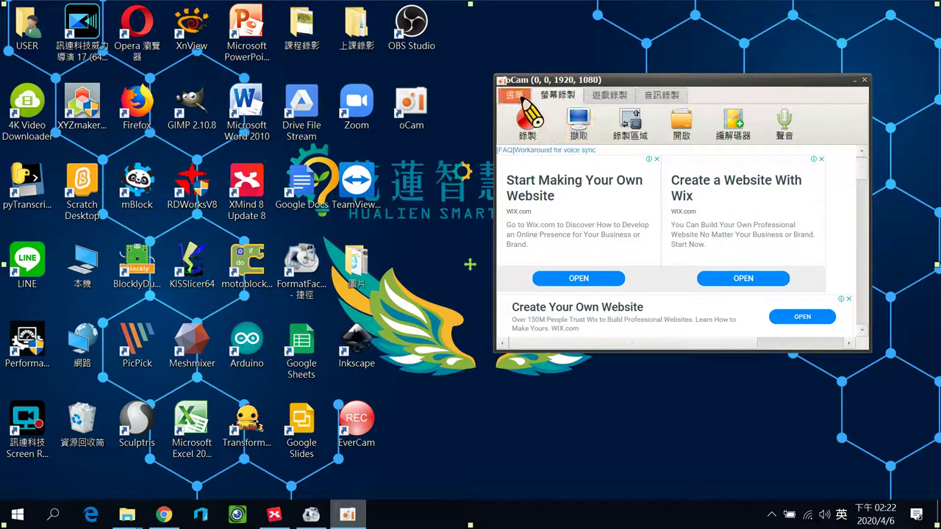
Open the oCam options and review the general, game, resize and recording-area settings for recording.
left_click(516, 97)
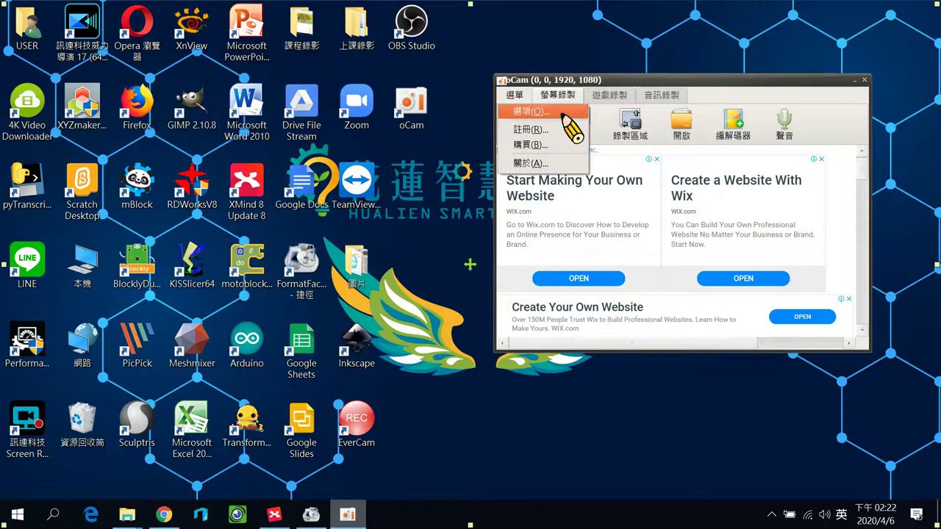
left_click(560, 113)
left_click_drag(524, 98, 481, 61)
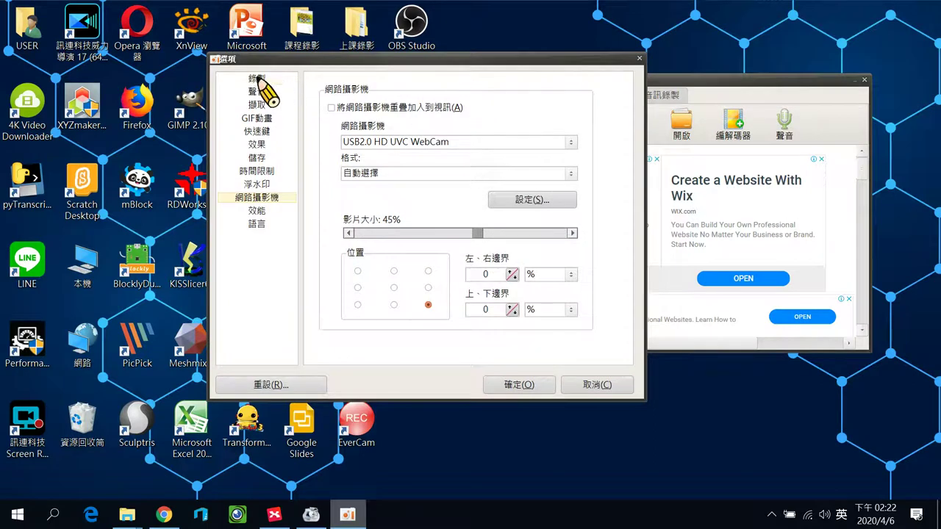
left_click(257, 78)
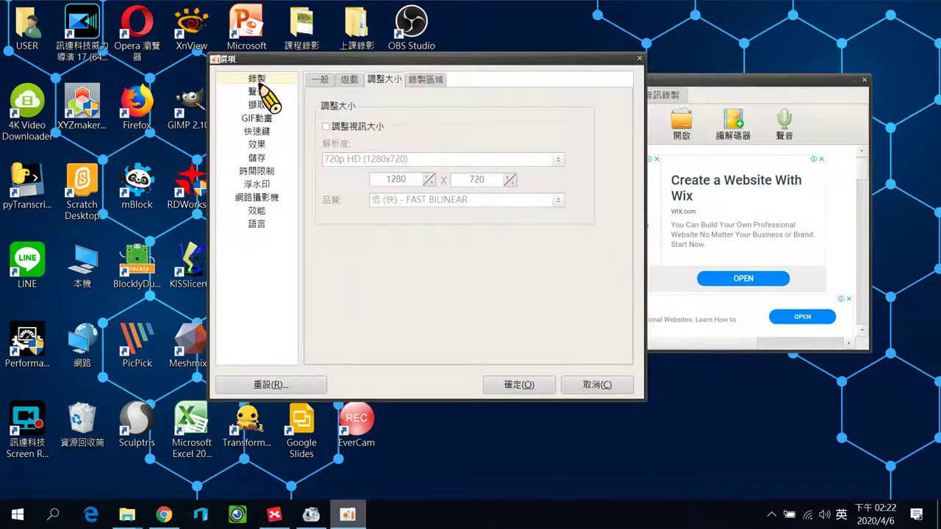
left_click(324, 79)
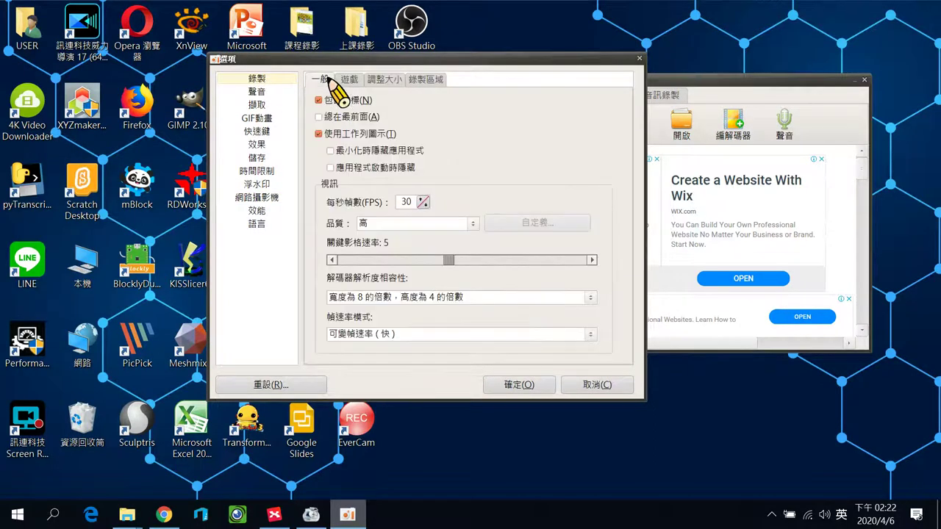
left_click(350, 80)
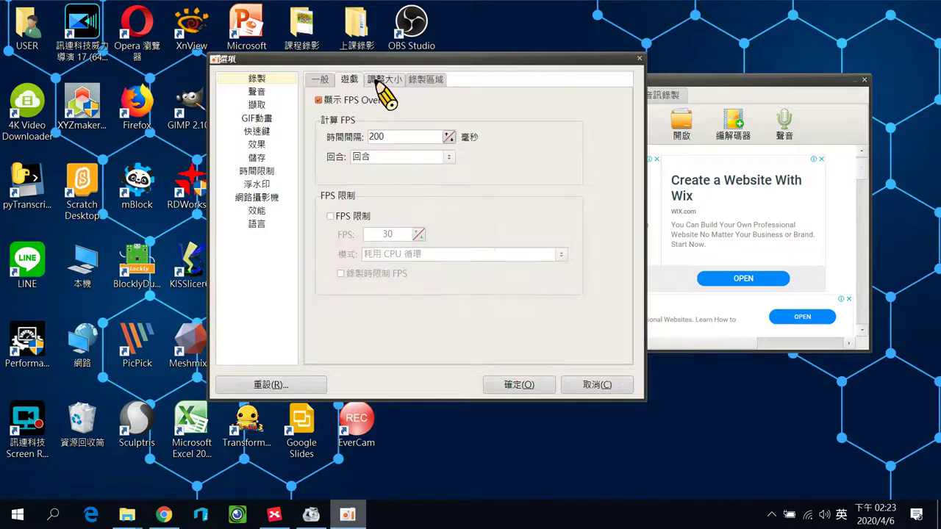
left_click(377, 81)
left_click(430, 80)
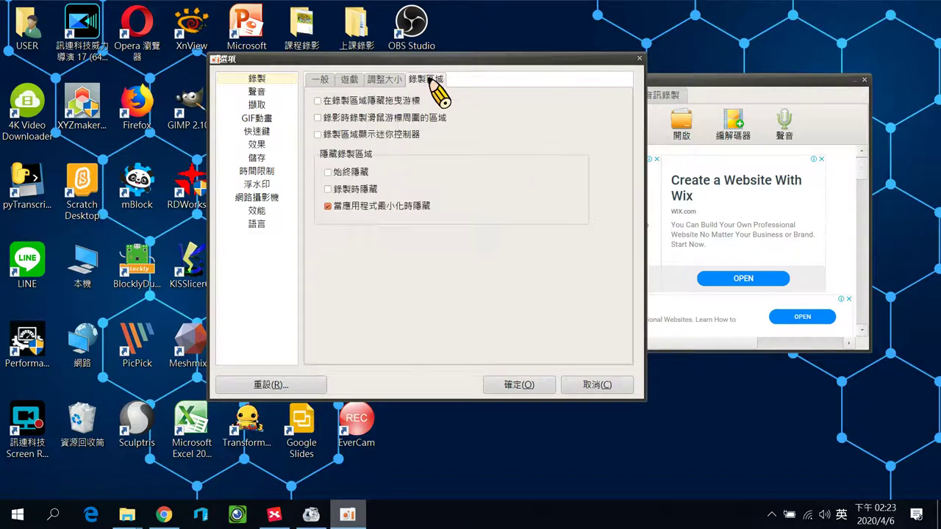
Enable video resizing, choose 1080p FHD (1920x1080) as the resolution, and switch video resizing back off.
left_click(384, 81)
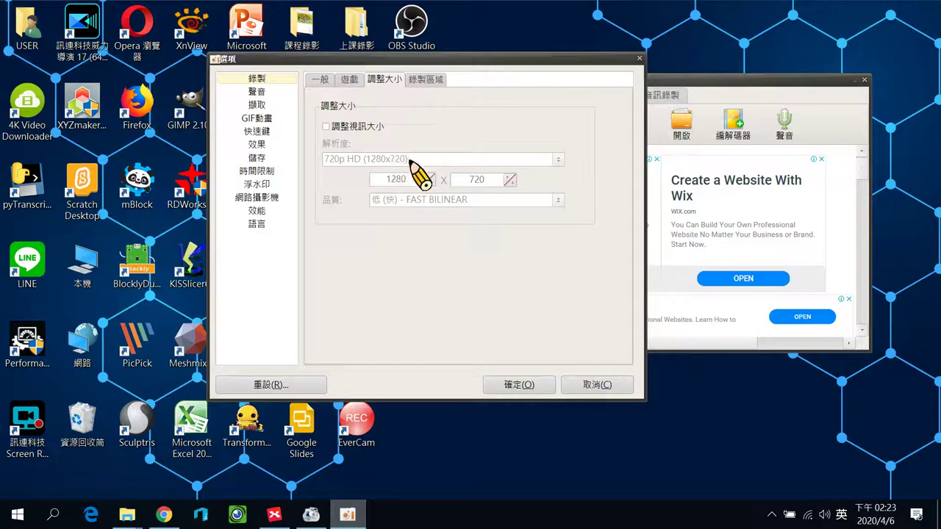
left_click(327, 126)
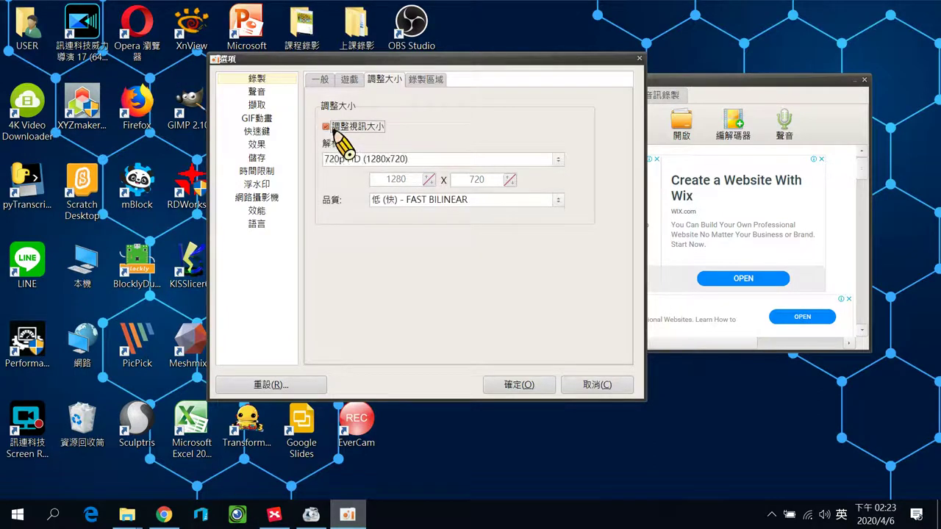
left_click(351, 159)
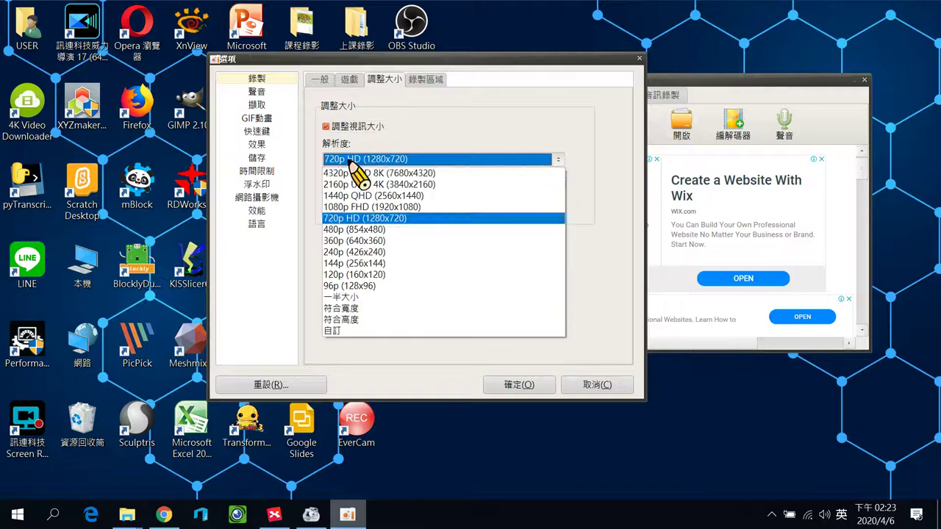
left_click(360, 208)
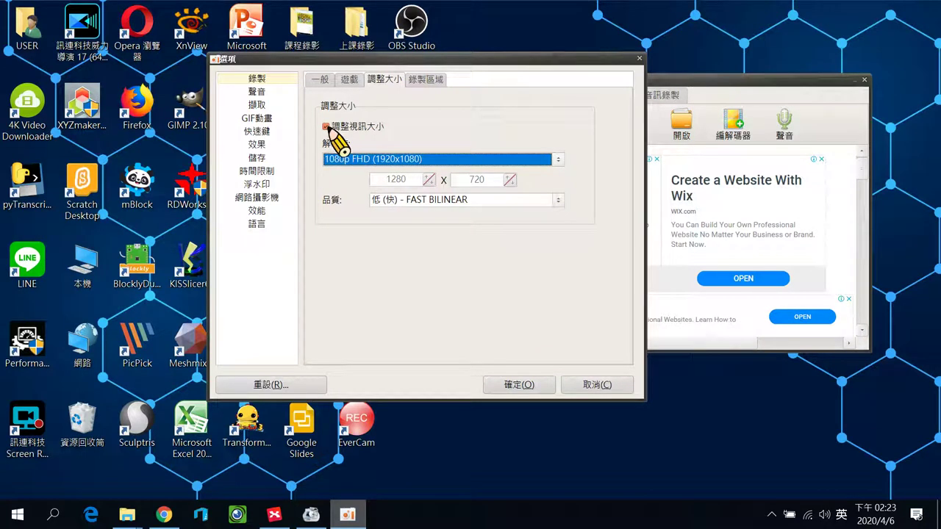
left_click(326, 128)
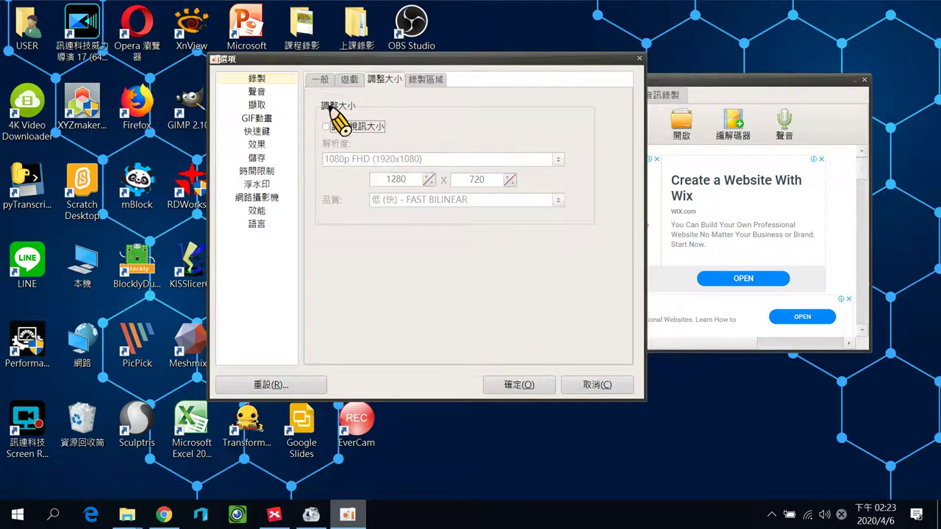
Set the microphone input source to 輸入 1+2 (立體聲) in the sound options.
left_click(257, 91)
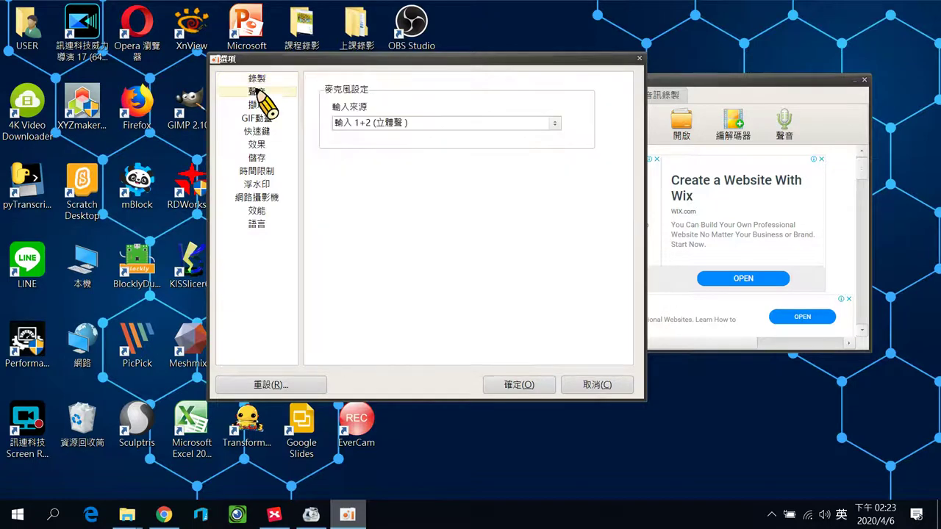
left_click(390, 123)
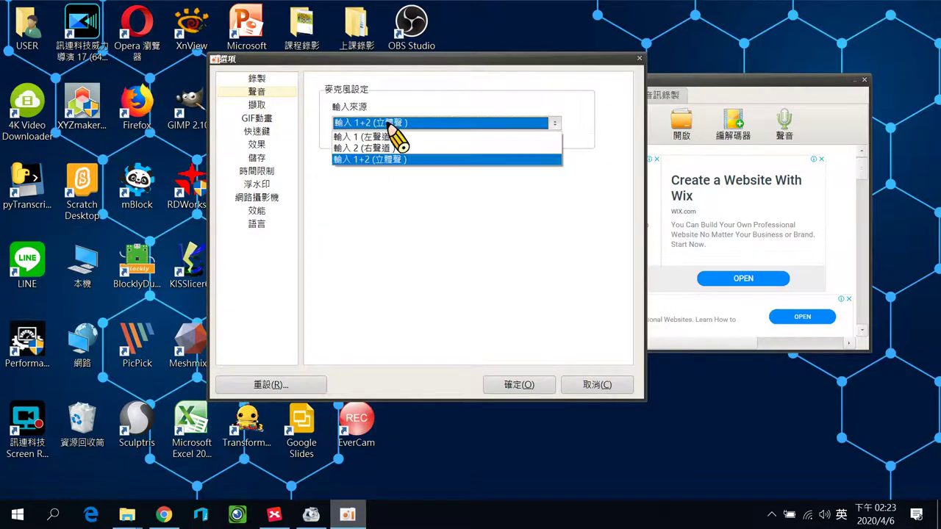
left_click(382, 160)
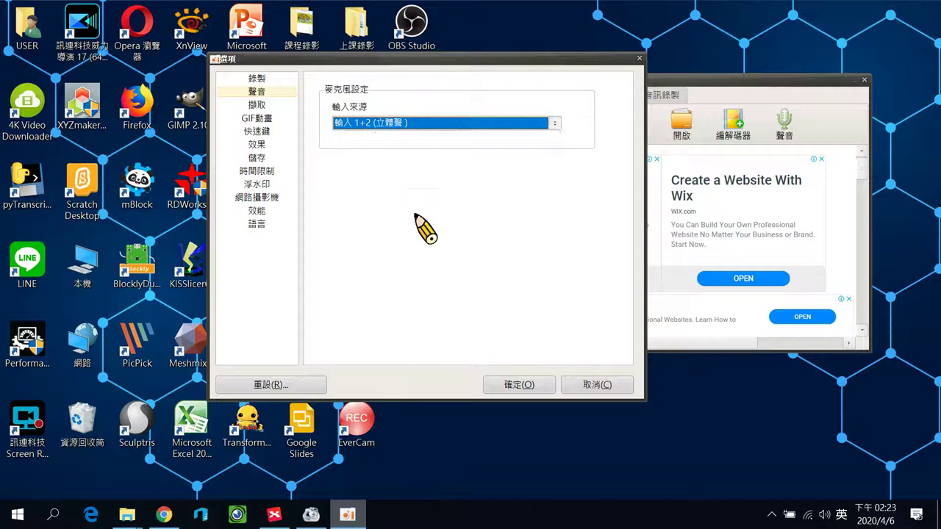
Review the capture, animated GIF and hotkey options, and move the options dialog clear of the oCam window.
left_click(256, 104)
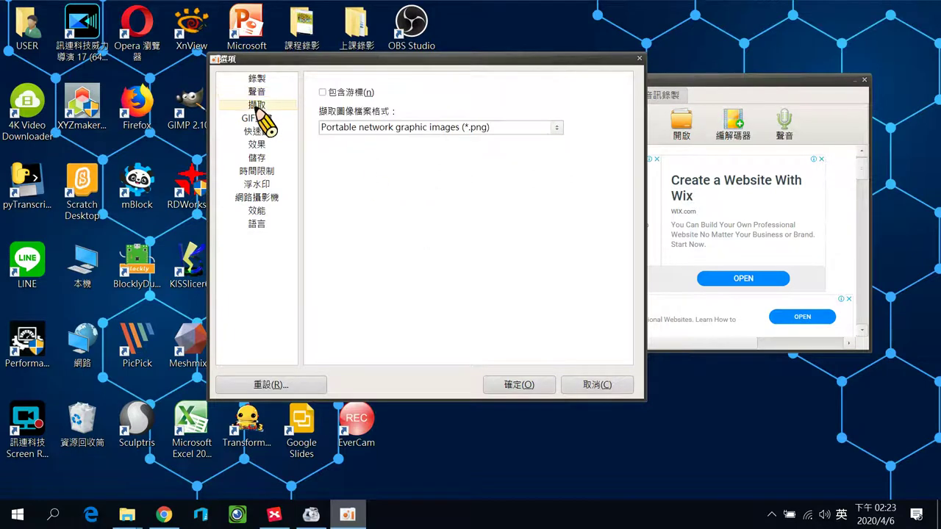
left_click(258, 117)
left_click(261, 131)
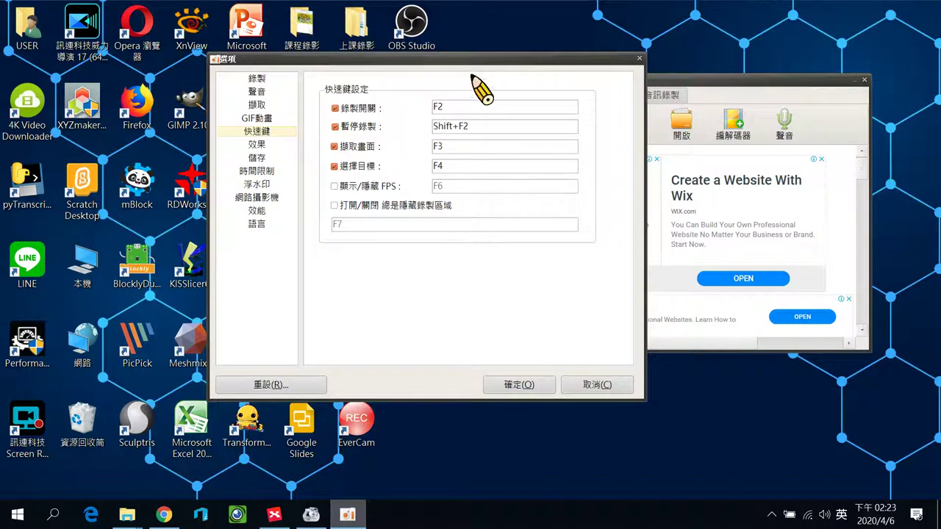
left_click_drag(477, 60, 294, 45)
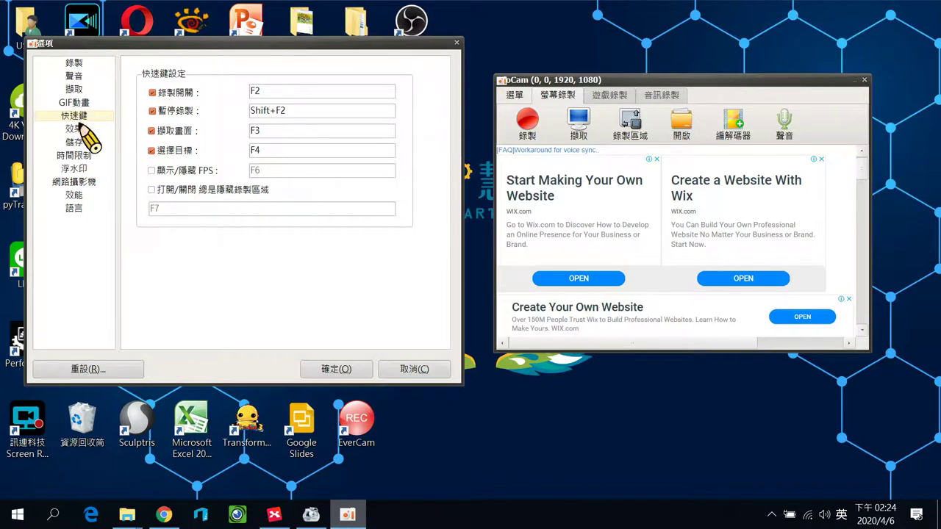
Set the cursor size effect to 3.08 and review the left-click, right-click and cursor highlight effects.
left_click(81, 129)
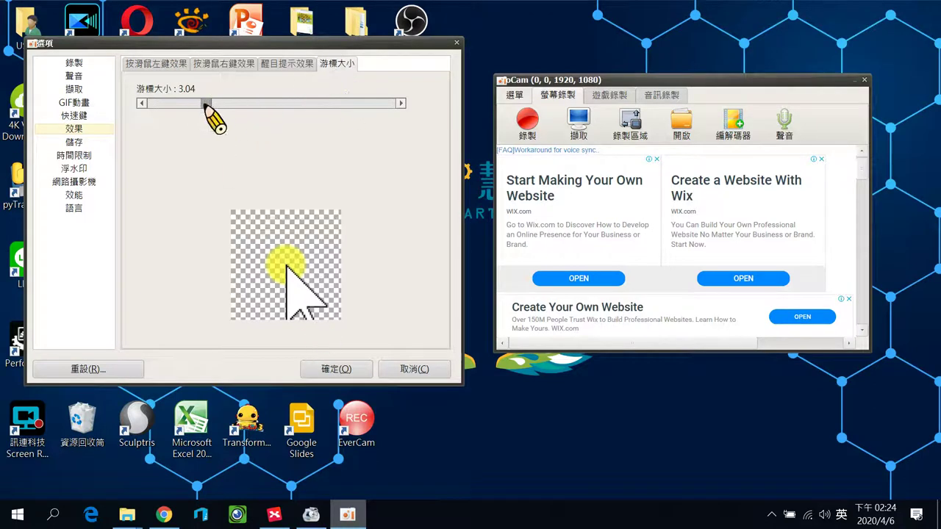
mouse_move(205, 103)
left_mouse_down()
mouse_move(267, 130)
mouse_move(210, 107)
left_mouse_up()
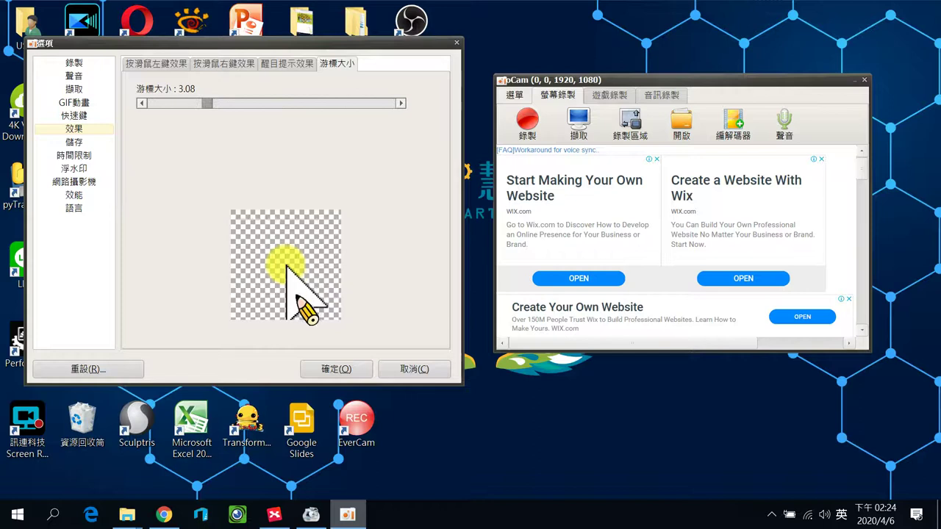
left_click(158, 64)
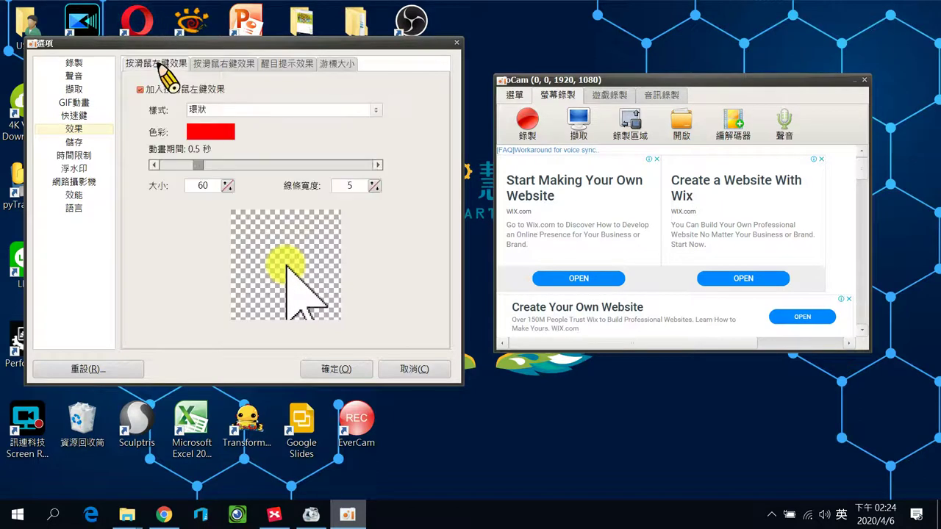
left_click(224, 64)
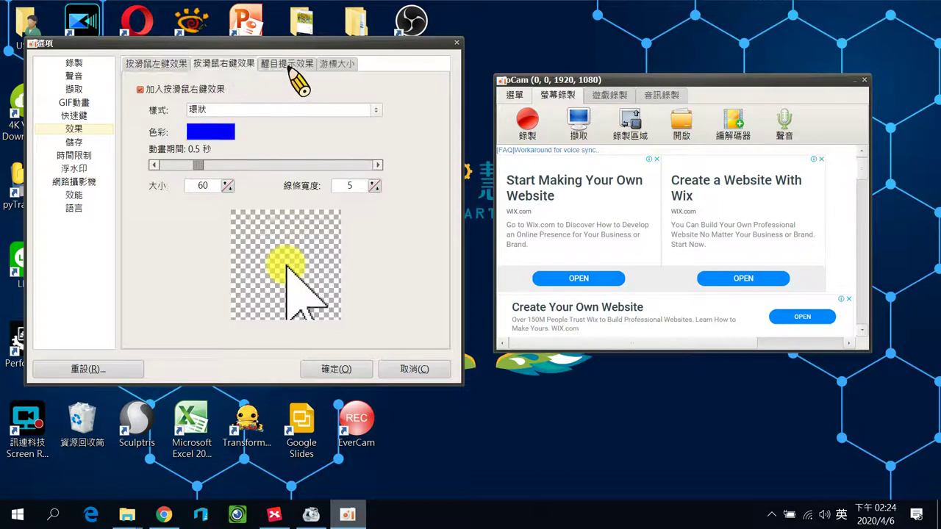
left_click(288, 65)
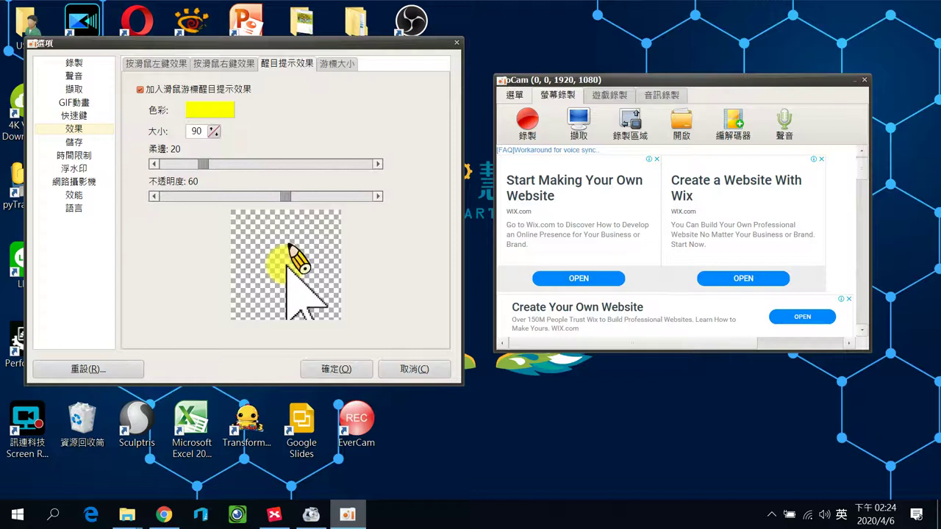
Examine the output path and file name pattern in the save options, selecting the date-time part MM_DD_HH_NN_SS_Z.
left_click(75, 142)
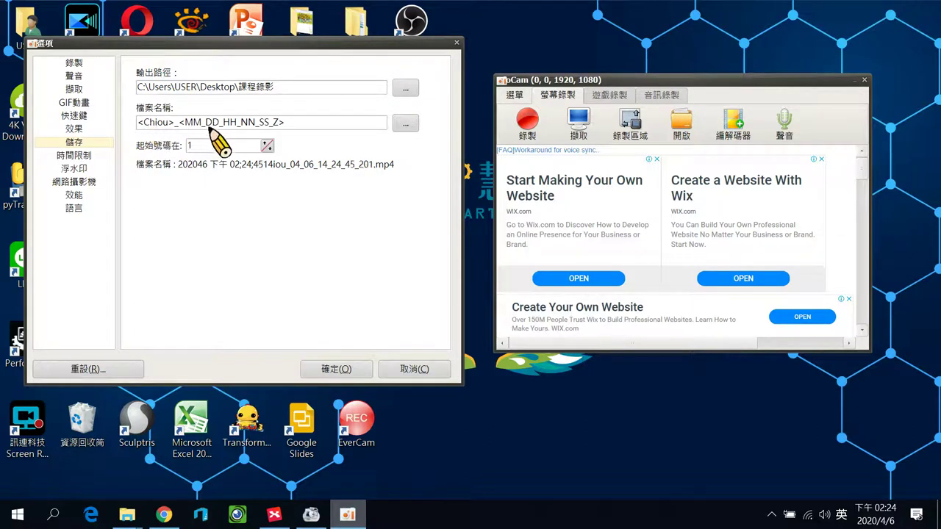
left_click_drag(139, 122, 283, 123)
left_click(184, 122)
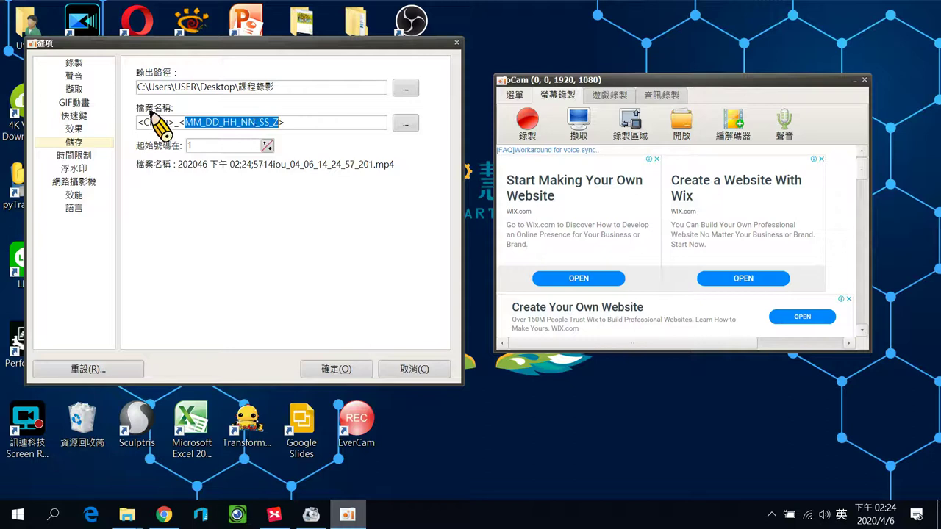
Review the recording time limit, watermark and webcam overlay options, including the webcam device selection.
left_click(73, 156)
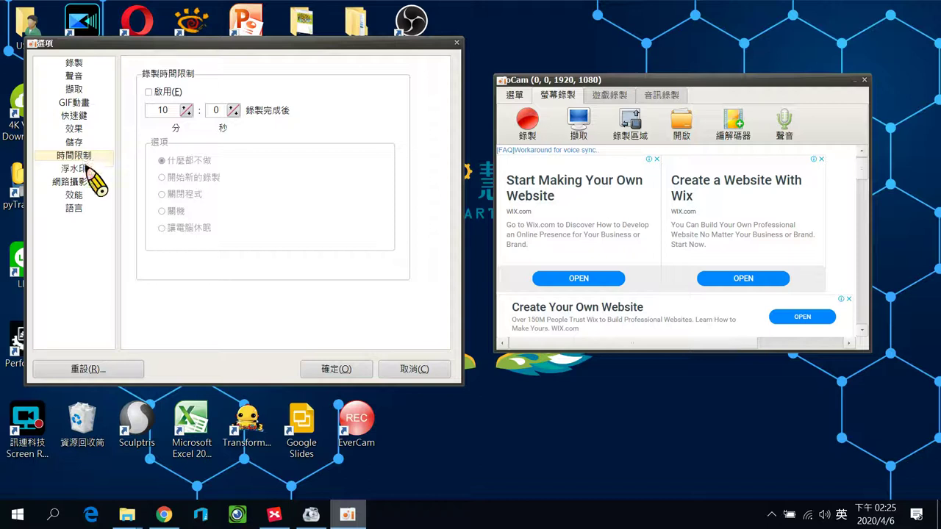
left_click(83, 170)
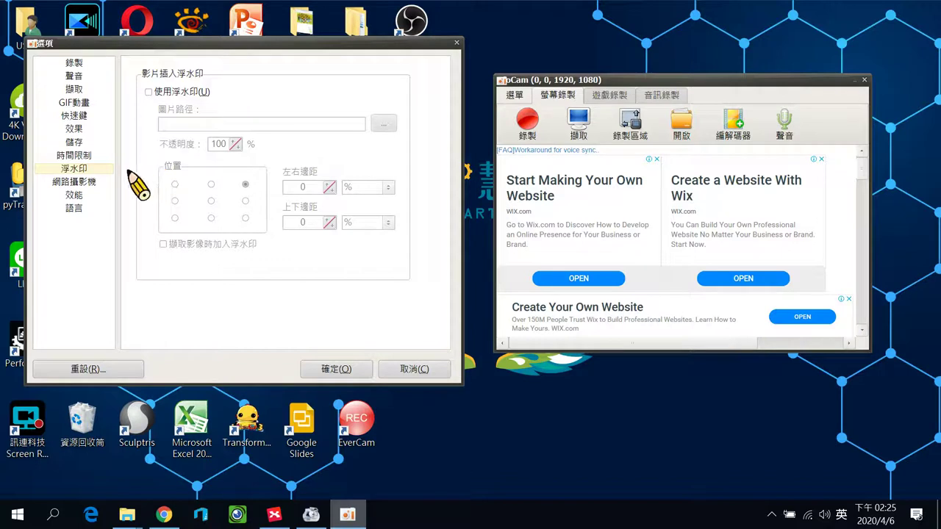
left_click(88, 182)
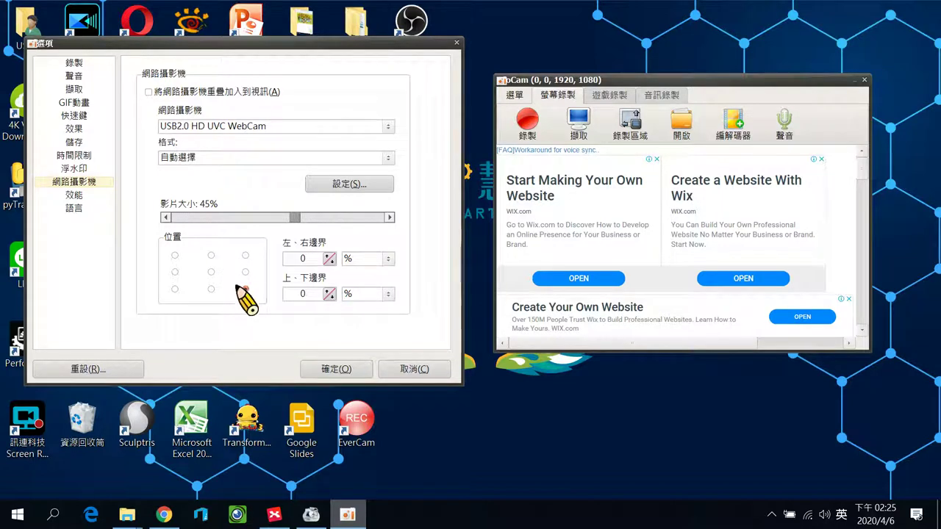
left_click(232, 123)
left_click(233, 123)
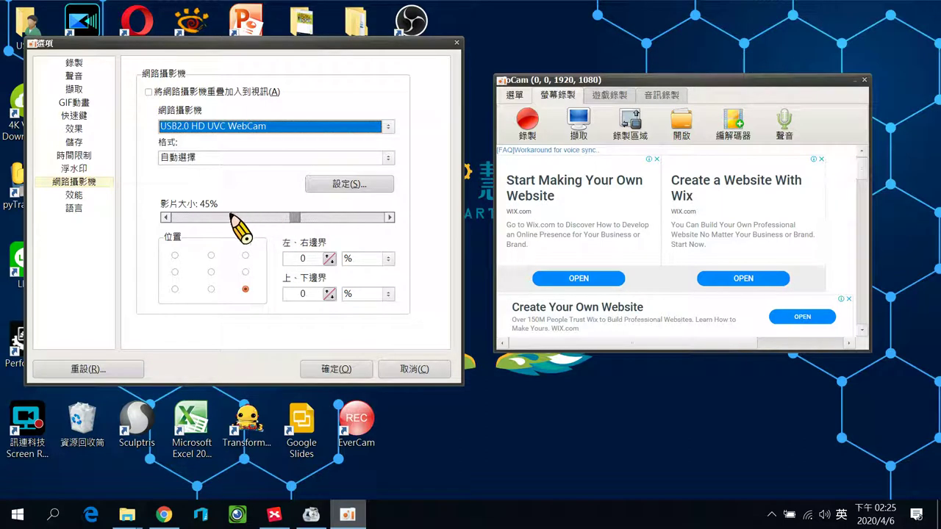
Review the performance options, examining the available choices for multi-core use and encoder thread count.
left_click(74, 194)
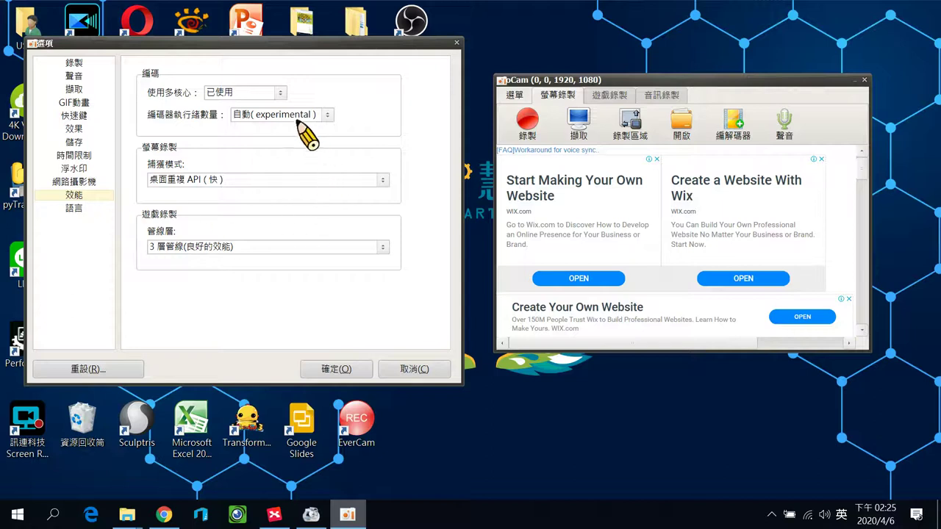
left_click(280, 93)
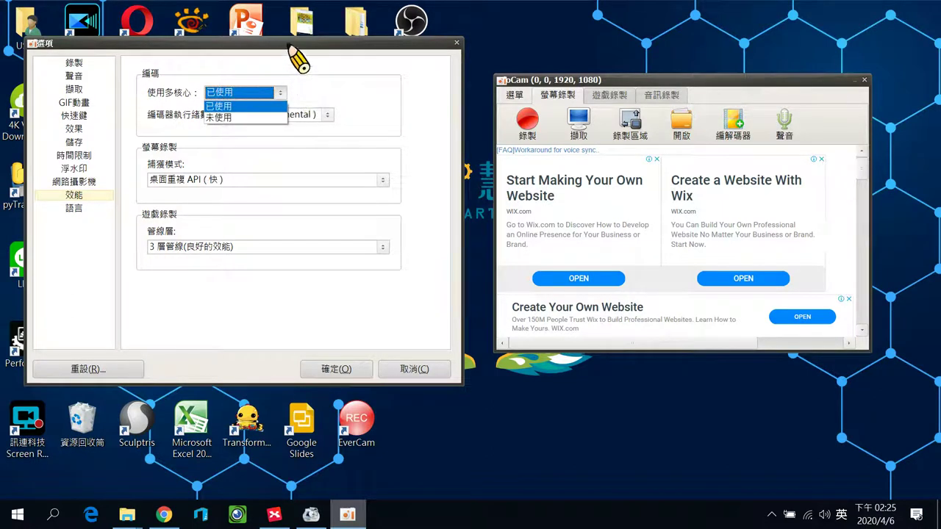
left_click(311, 77)
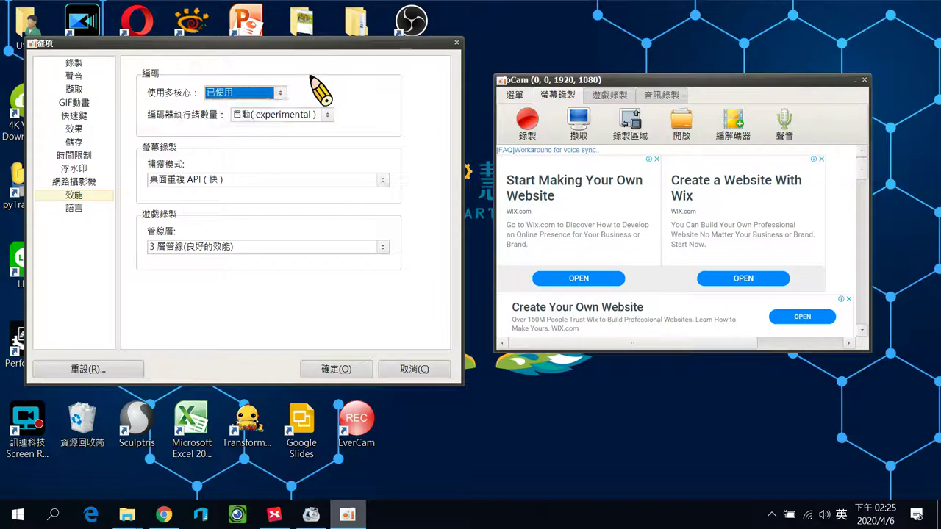
left_click(328, 115)
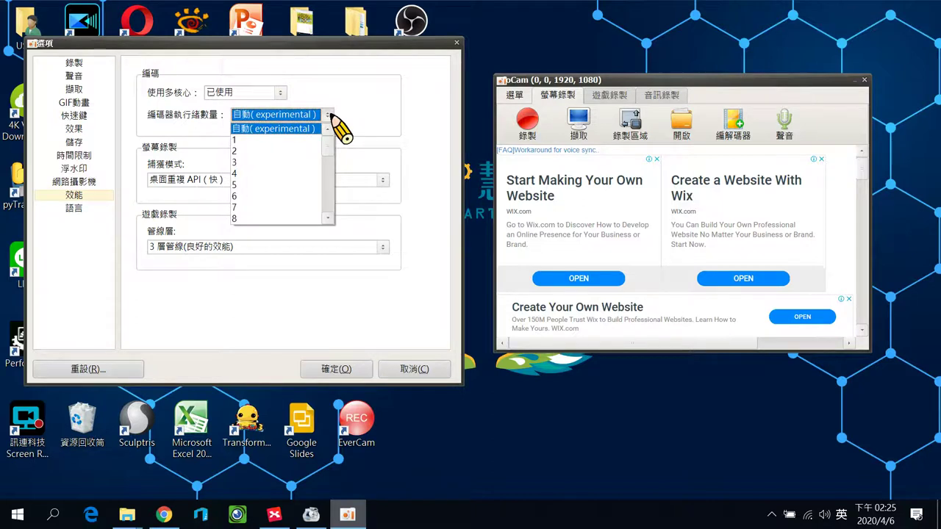
left_click(359, 97)
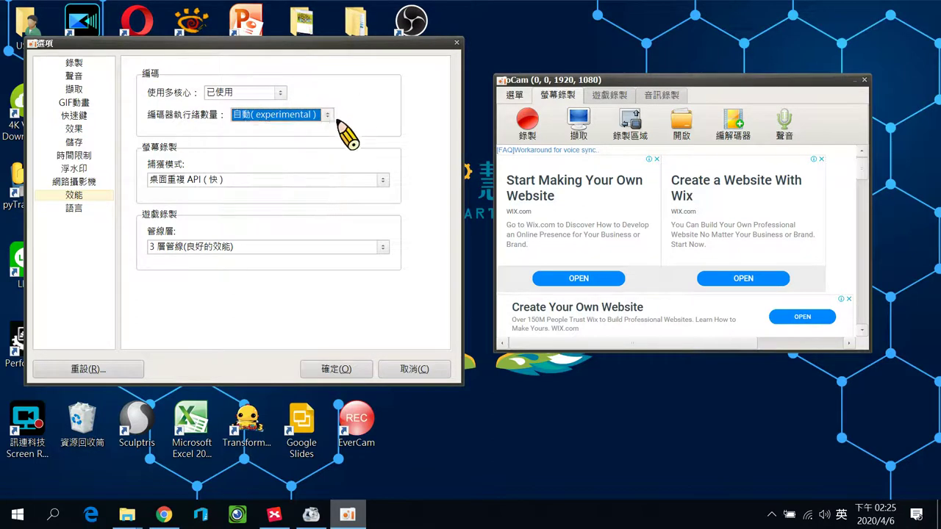
left_click(328, 115)
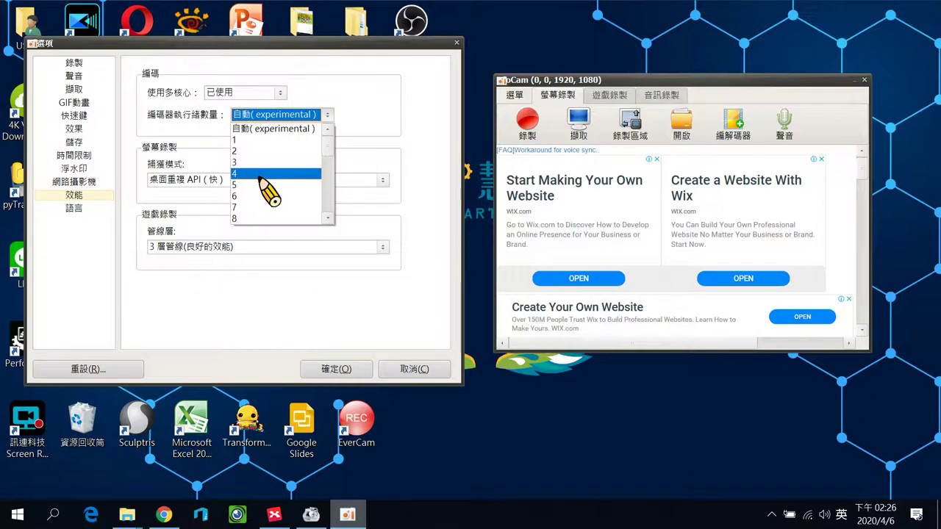
left_click(366, 106)
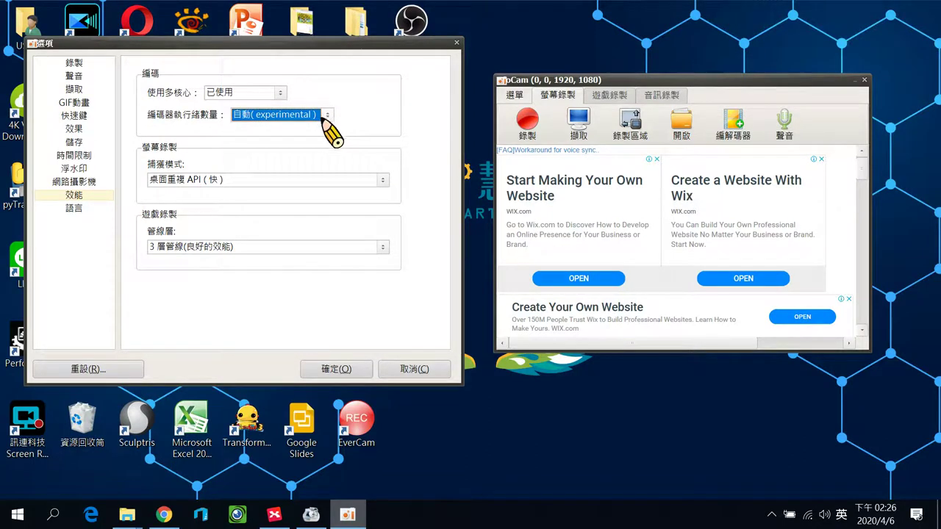
Check the interface language setting and accept the options dialog.
left_click(74, 208)
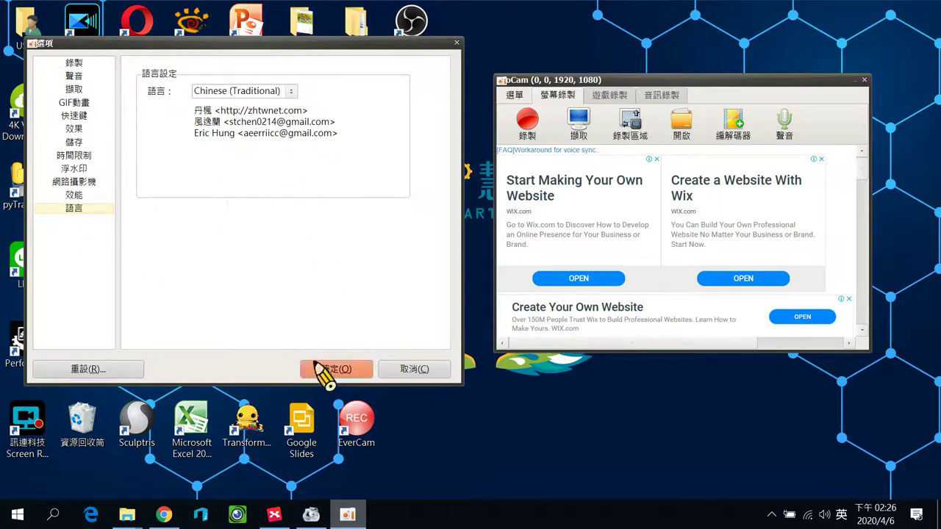
left_click(337, 369)
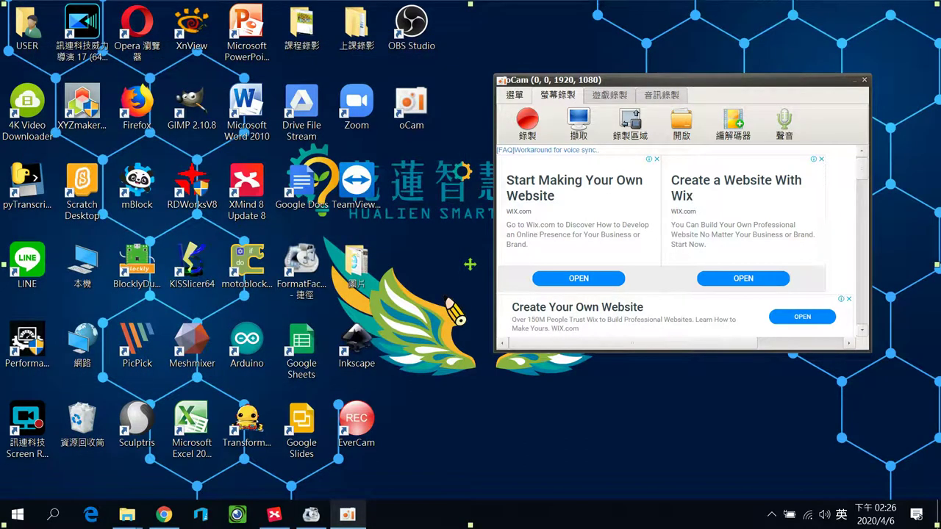
Record a full-screen test clip of opening Meshmixer maximized, loading the sample bunny and closing it, and stop the recording.
left_click(531, 138)
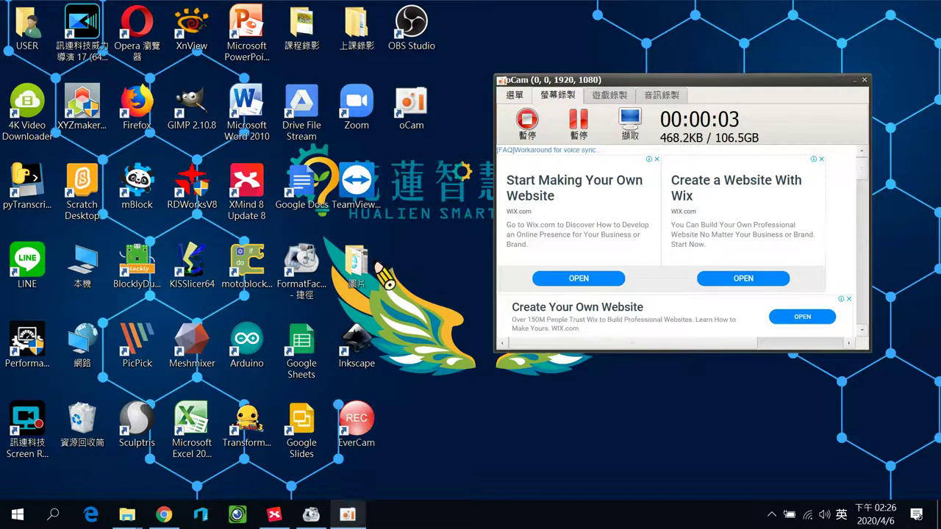
left_click(200, 364)
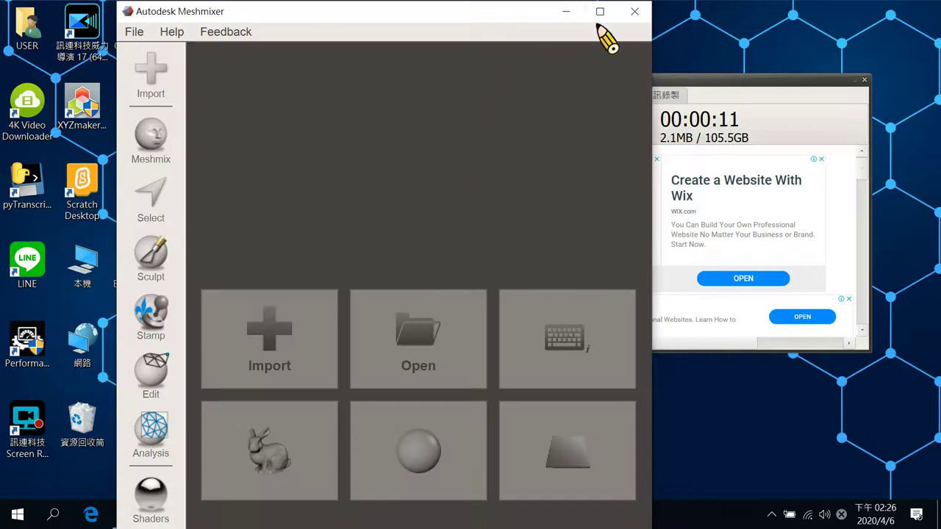
left_click(600, 11)
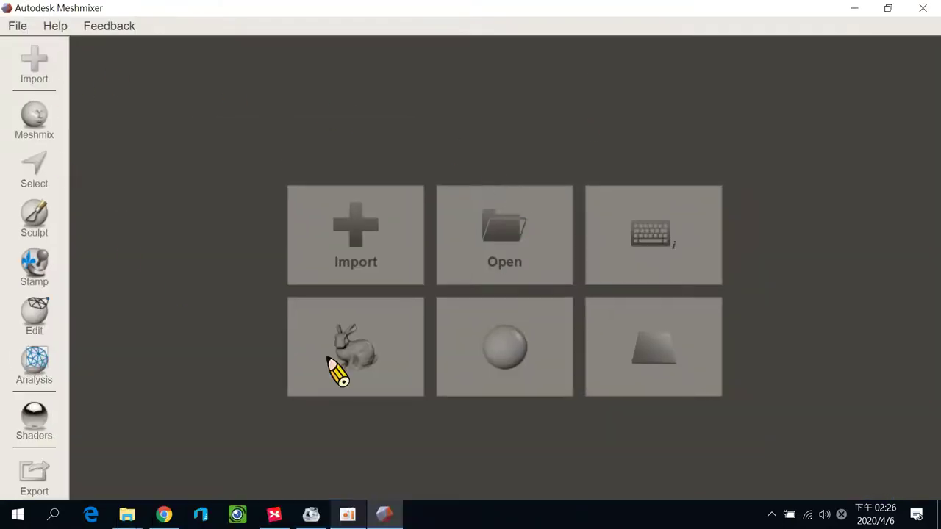
left_click(389, 366)
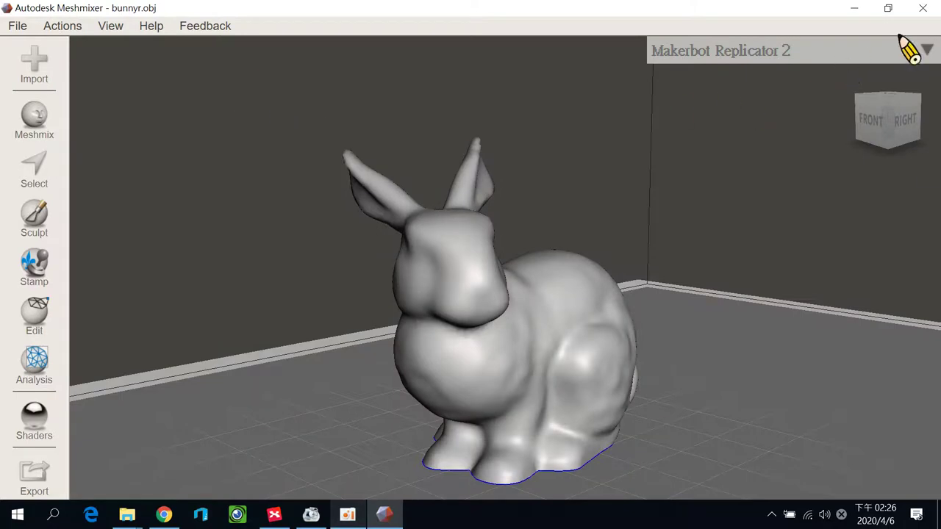
left_click(923, 8)
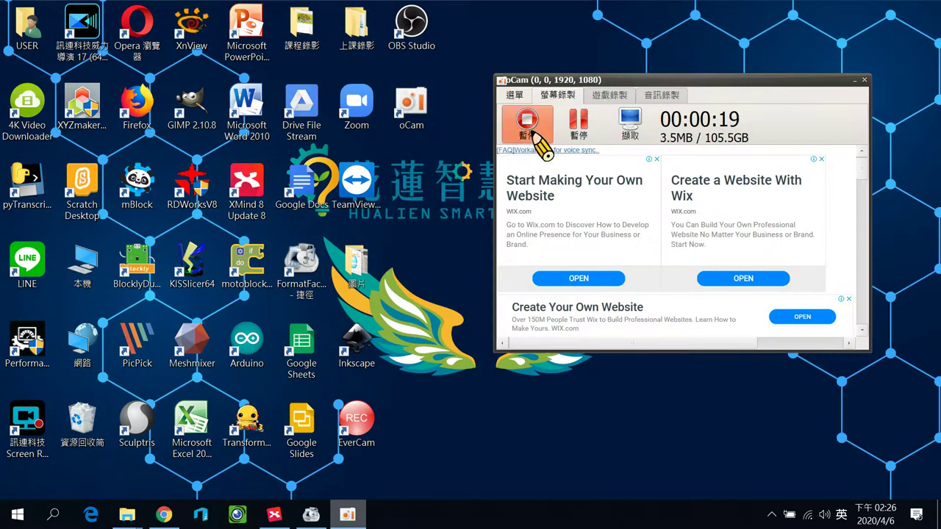
left_click(535, 136)
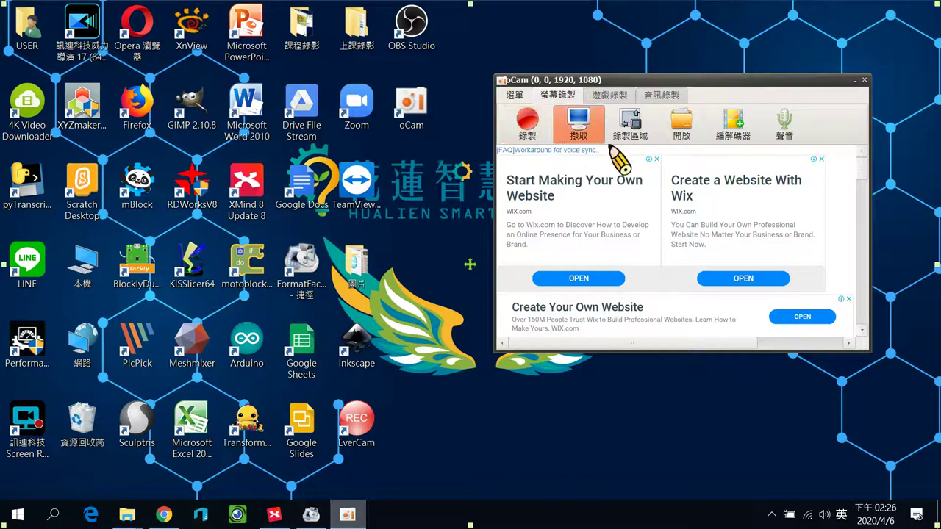
Open the recordings folder, play the newest test clip to check it, and close the player.
left_click(688, 136)
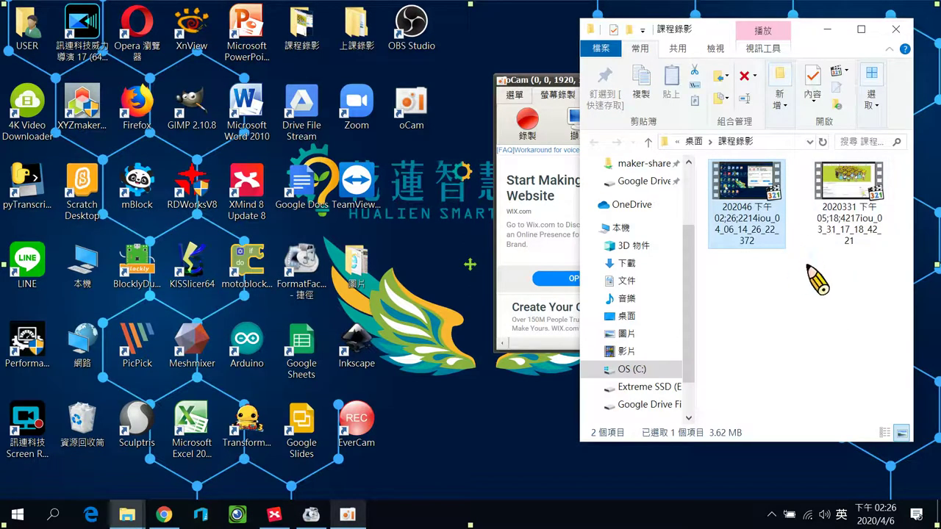
double_click(751, 203)
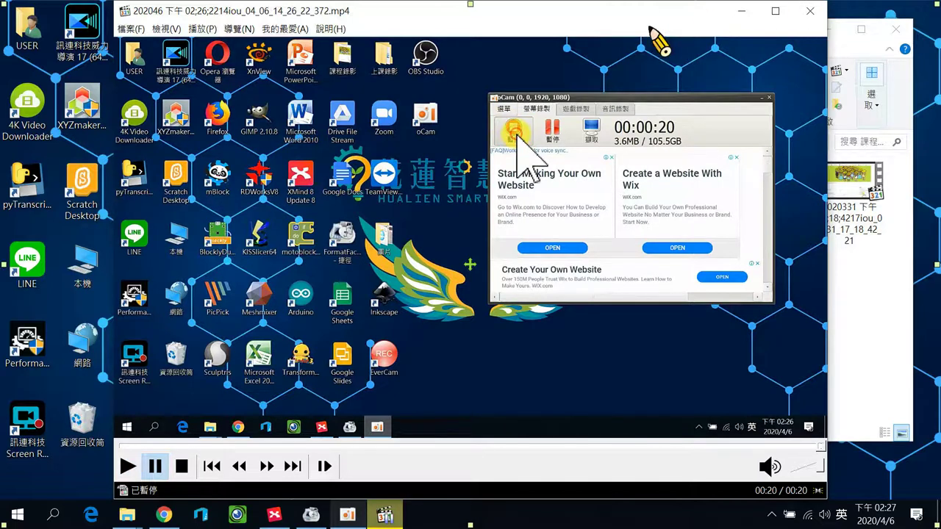
left_click_drag(584, 15, 490, 12)
left_click_drag(526, 40, 549, 51)
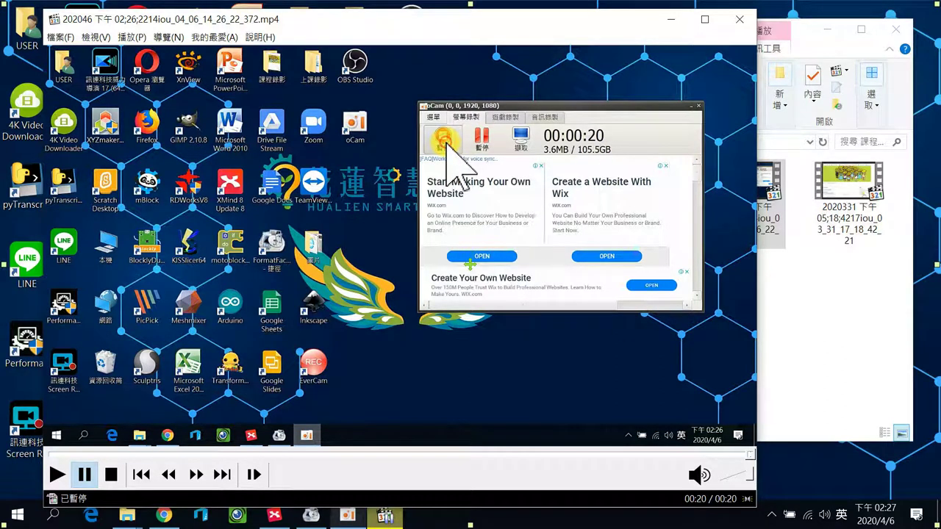
left_click(739, 19)
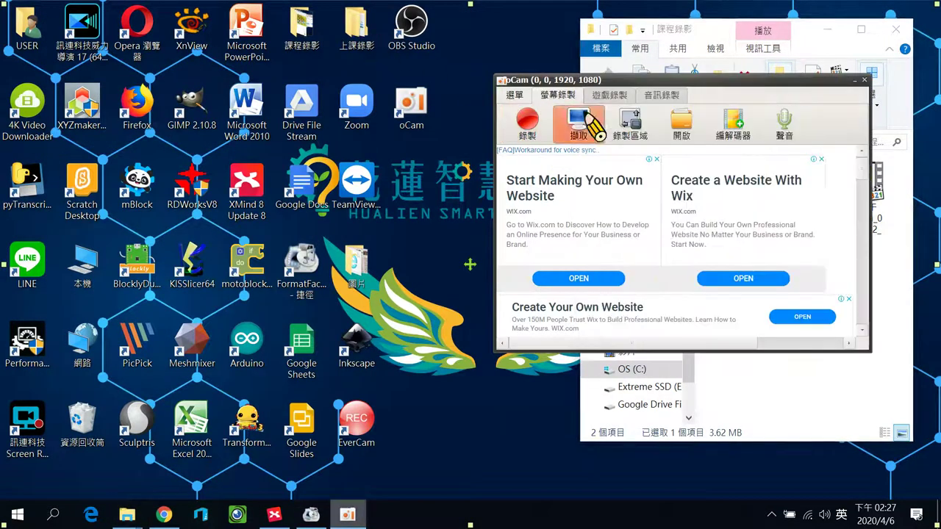
Move the oCam window clear of the 課程錄影 folder window and show the hidden notification icons.
left_click_drag(598, 82, 358, 89)
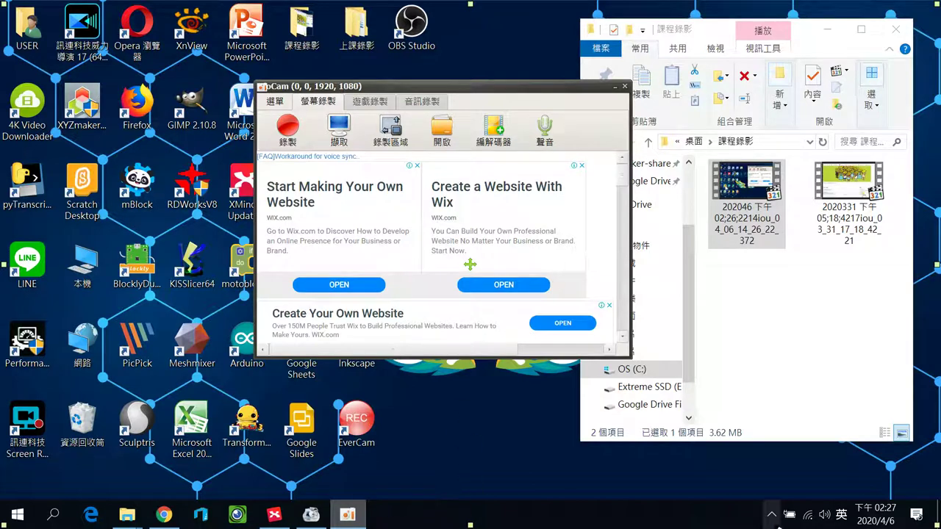
left_click(772, 514)
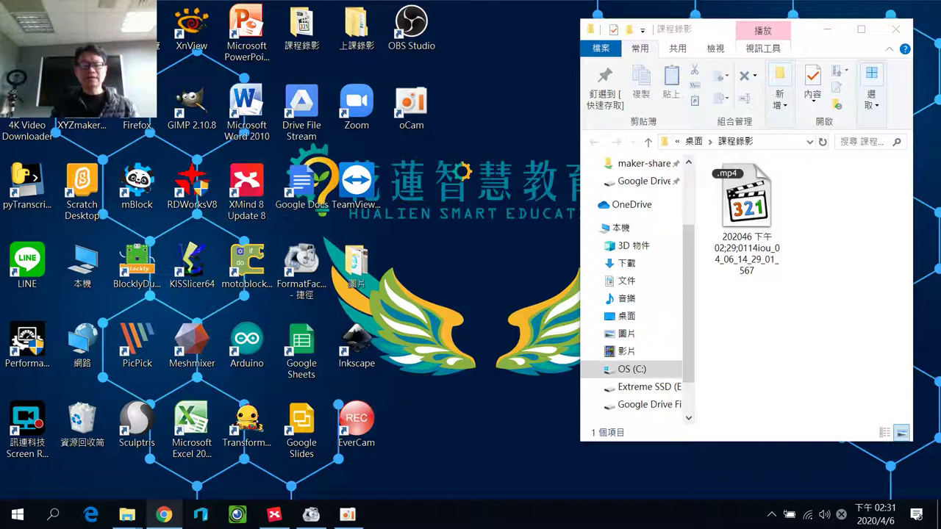
Switch to the 109 線上課程製作 mind map in XMind and enter the test digits 123456.
left_click(274, 514)
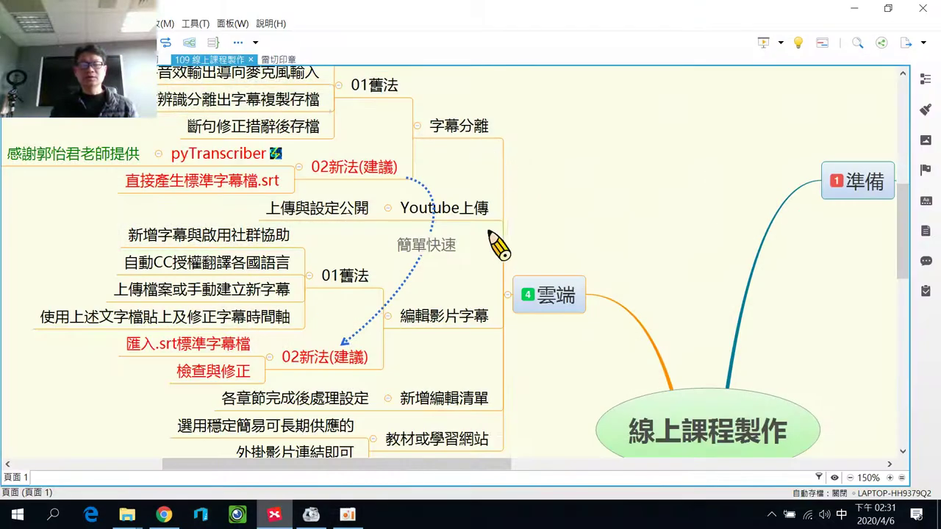
type("123456")
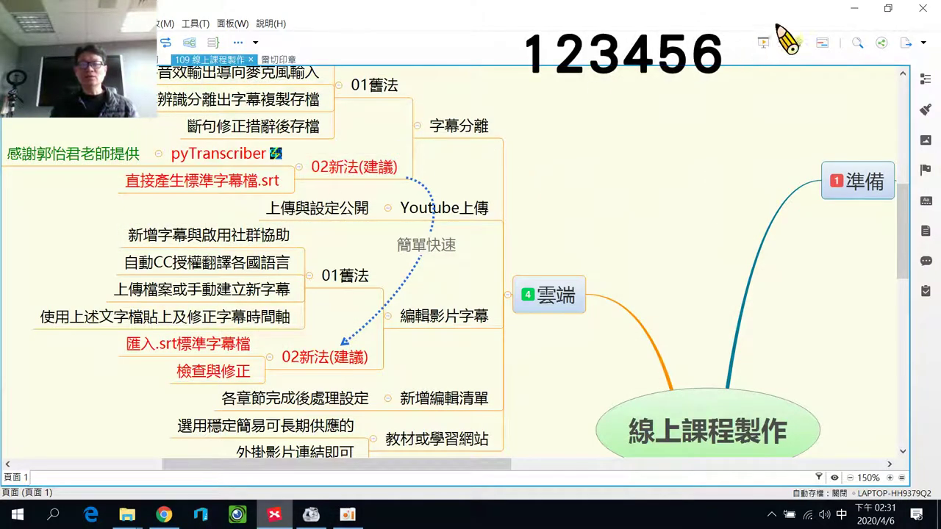